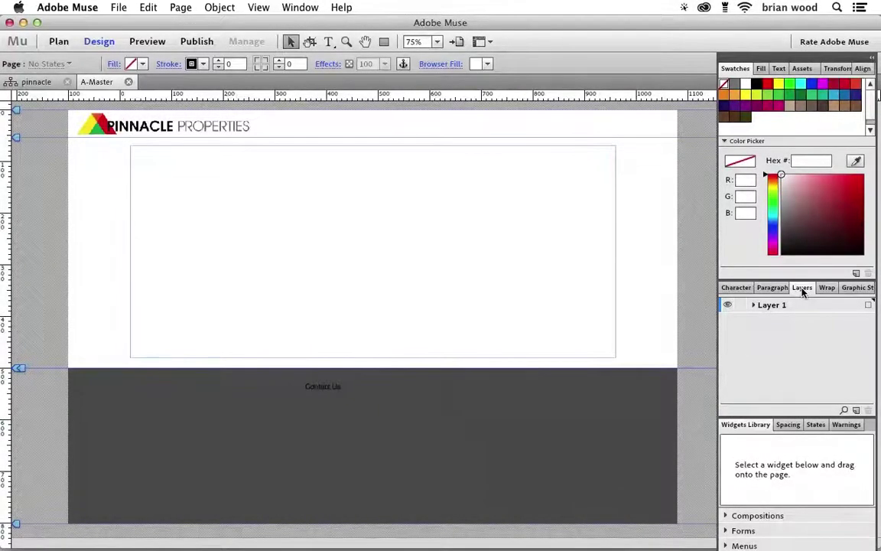
- Select the Pinnacle Properties logo frame and bring up the Layer 1 options
left_click(298, 7)
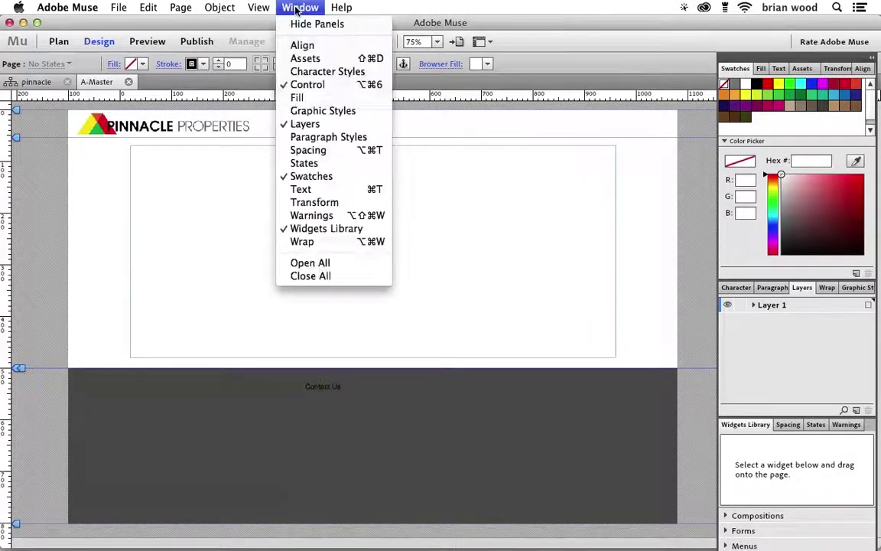
left_click(804, 333)
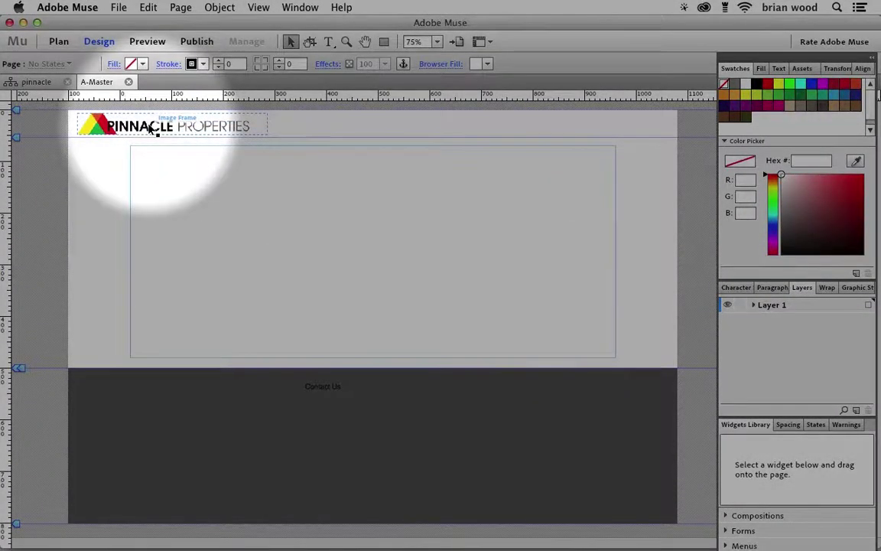
left_click(151, 130)
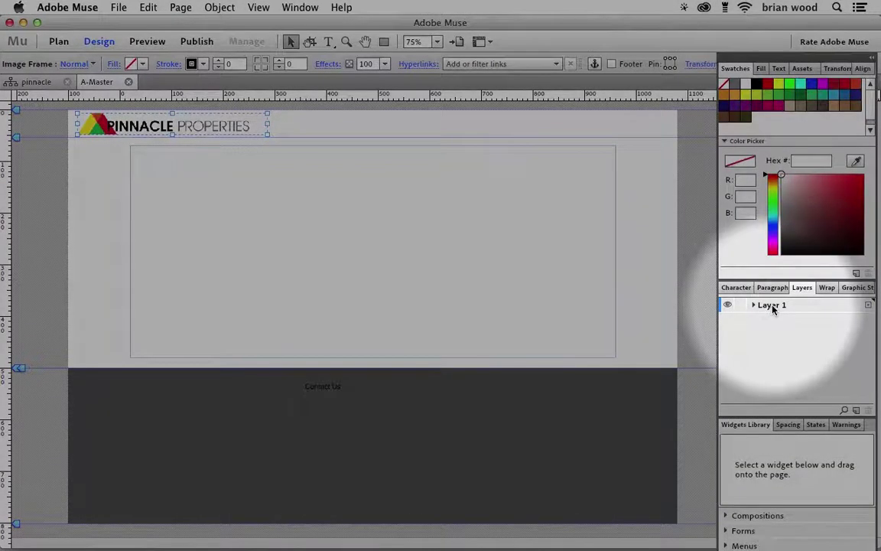
double_click(771, 305)
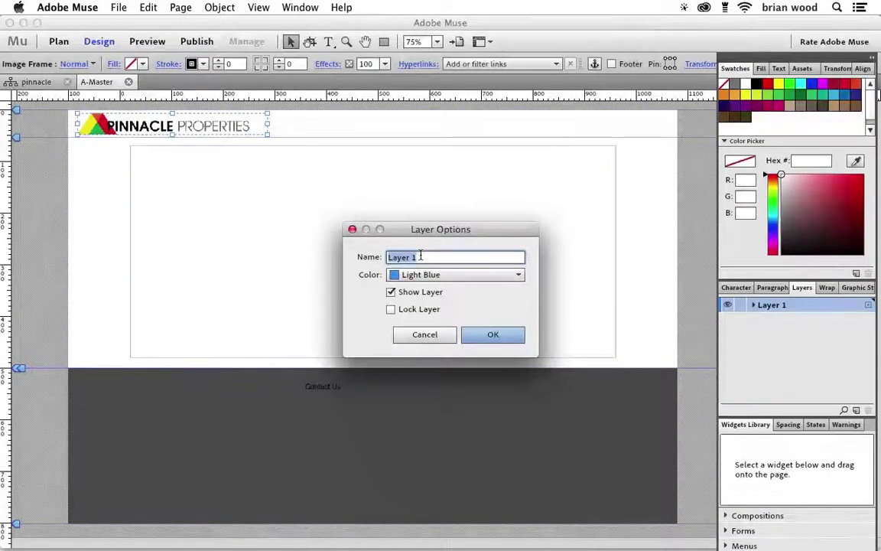
- Rename Layer 1 to 'page content', keeping its Light Blue colour and the layer visible
type("page c")
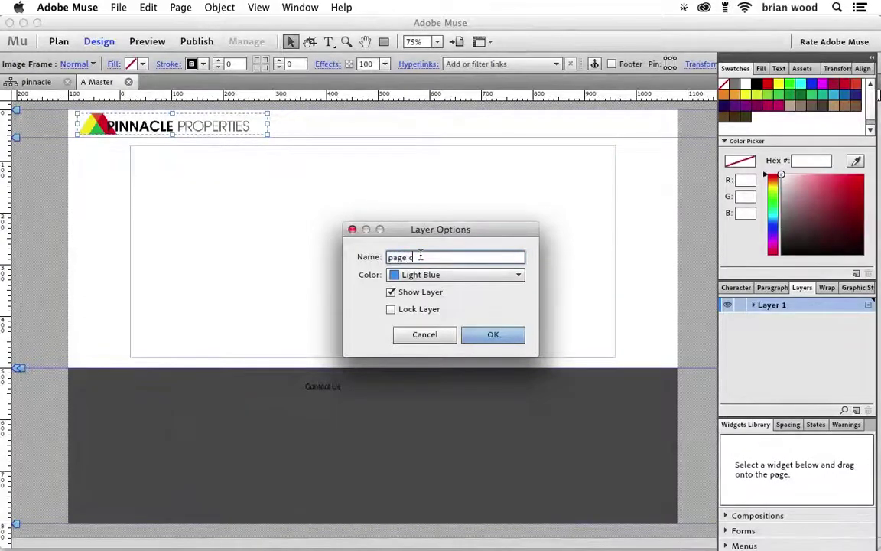
type("ontent")
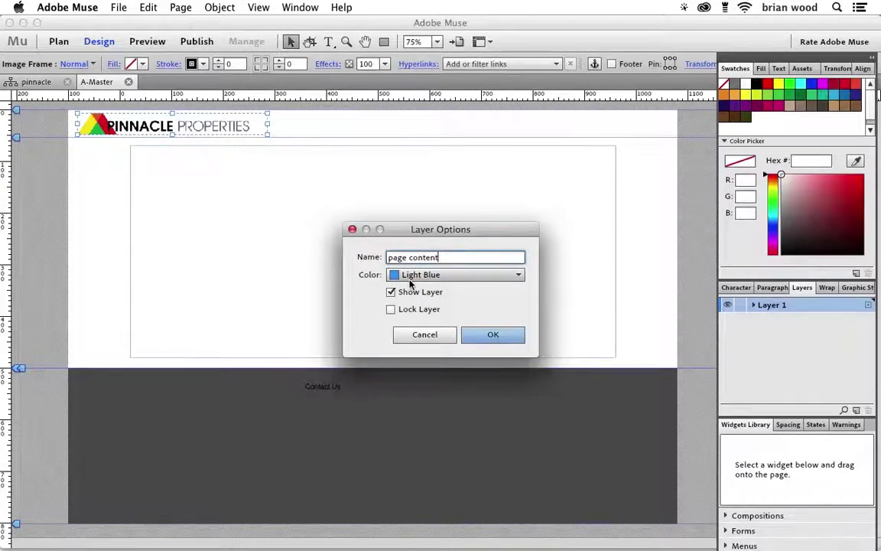
left_click(433, 274)
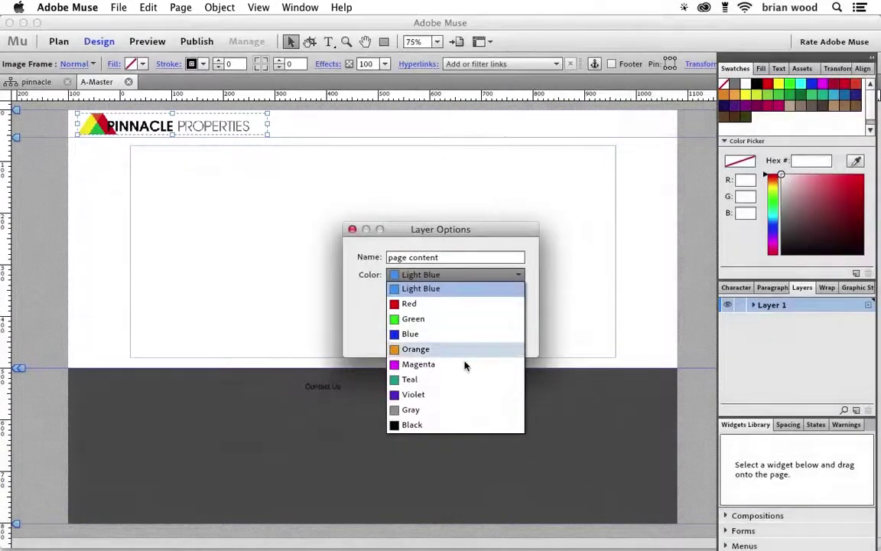
left_click(418, 287)
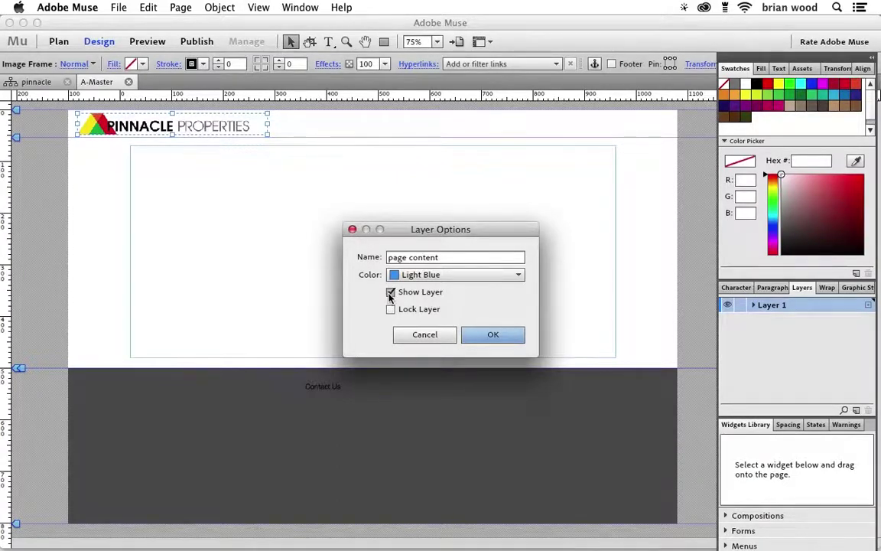
left_click(389, 298)
left_click(493, 334)
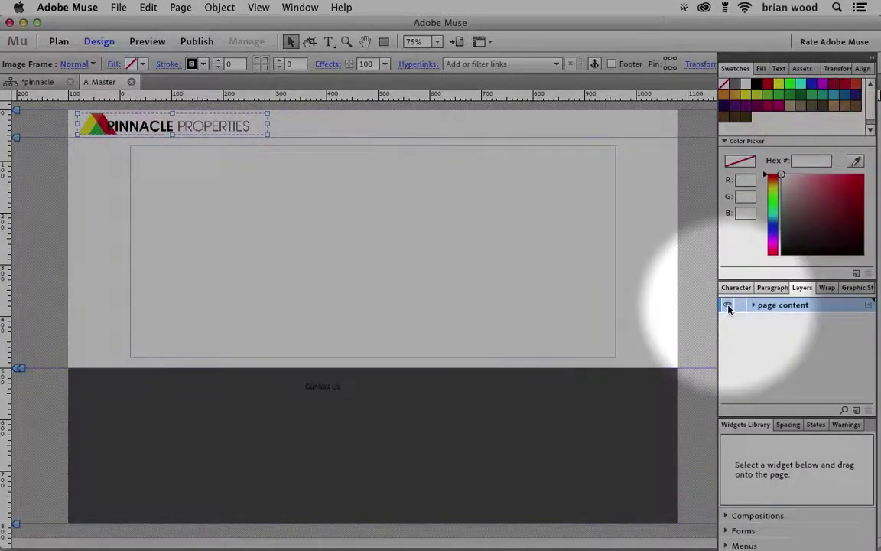
left_click(728, 305)
left_click(728, 306)
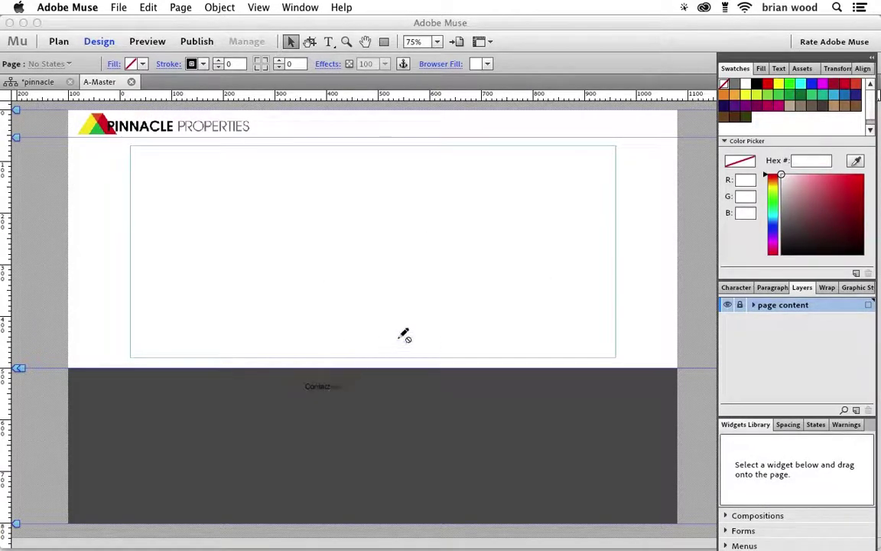
left_click(739, 306)
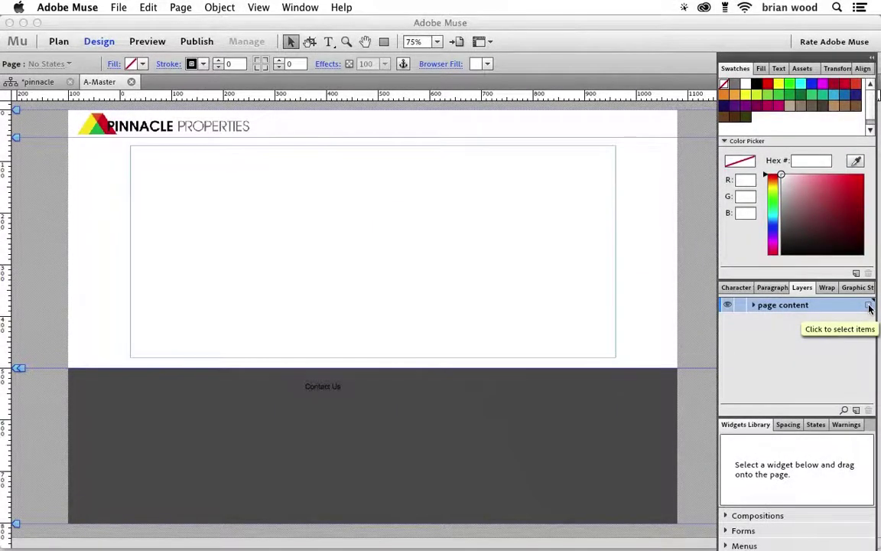
left_click(868, 305)
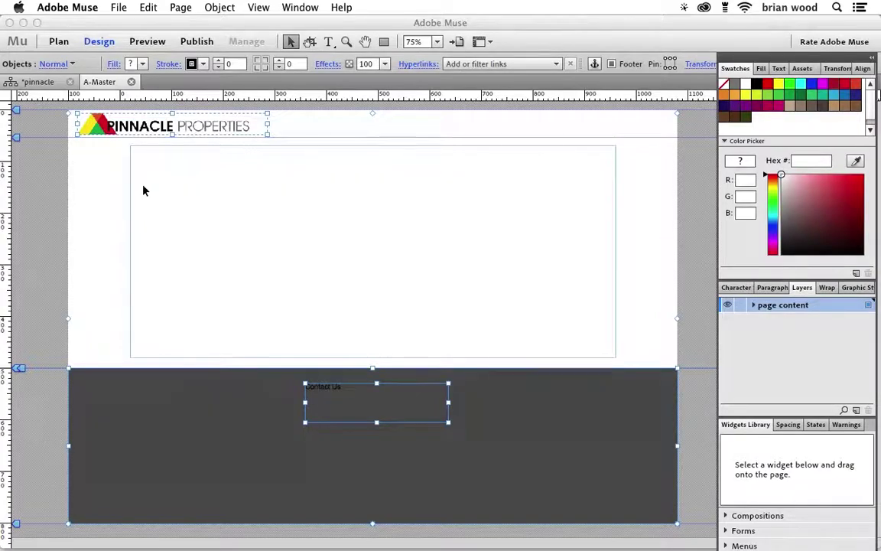
left_click(189, 225)
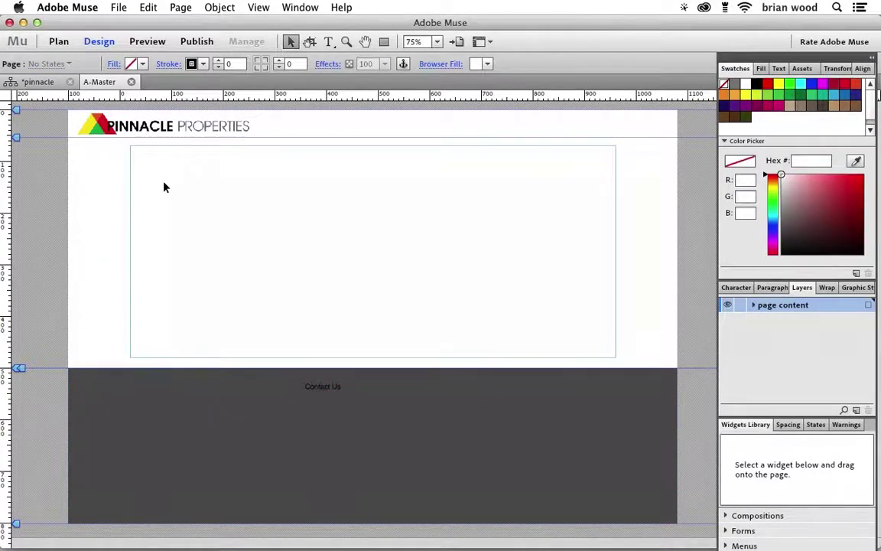
left_click(149, 9)
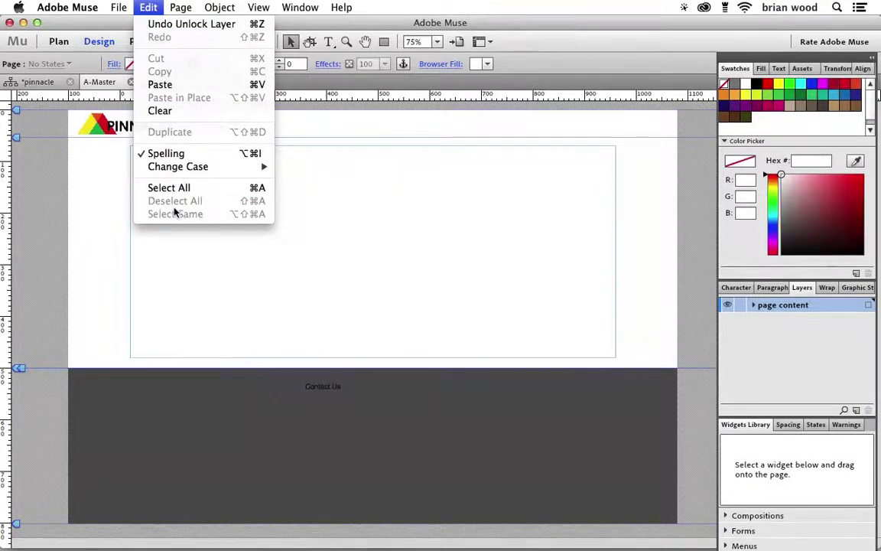
left_click(336, 209)
left_click(165, 127)
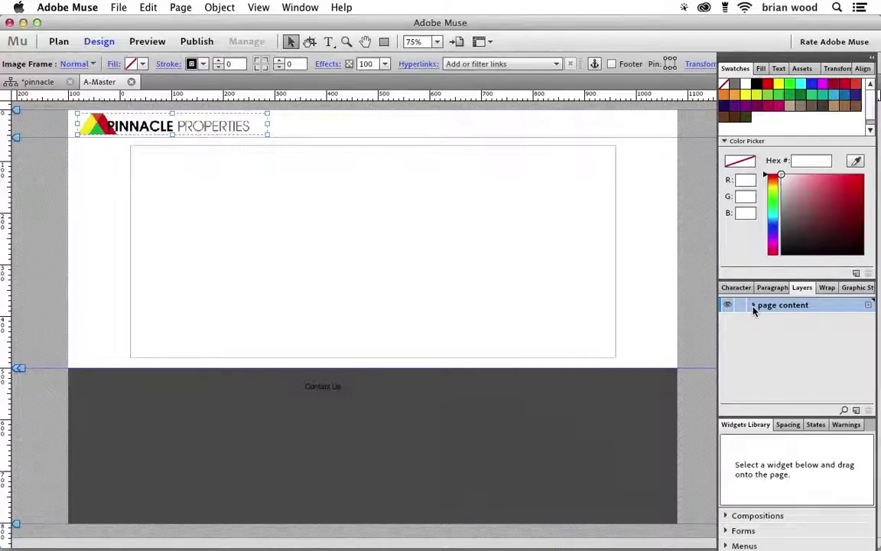
- List page content's Contact Us, Rectangle and logo.png items, then drag Contact Us beneath the footer rectangle
left_click(753, 306)
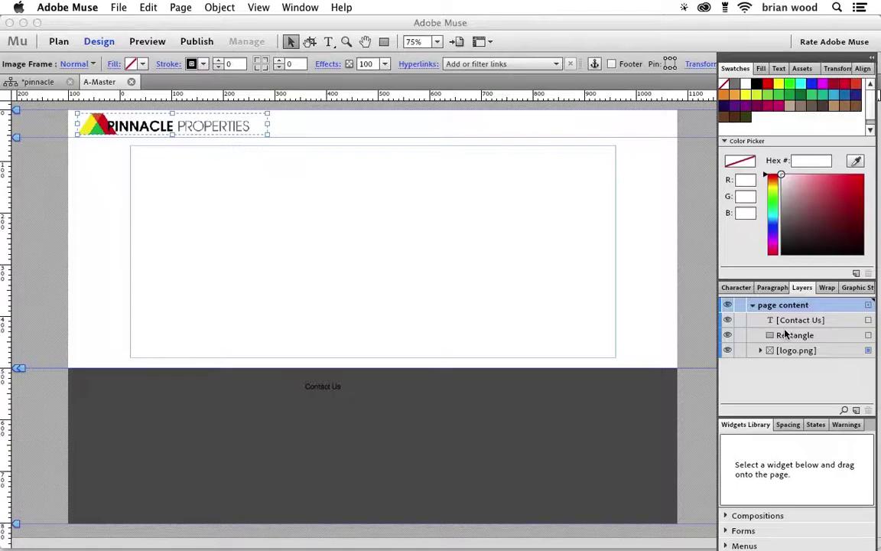
left_click(753, 306)
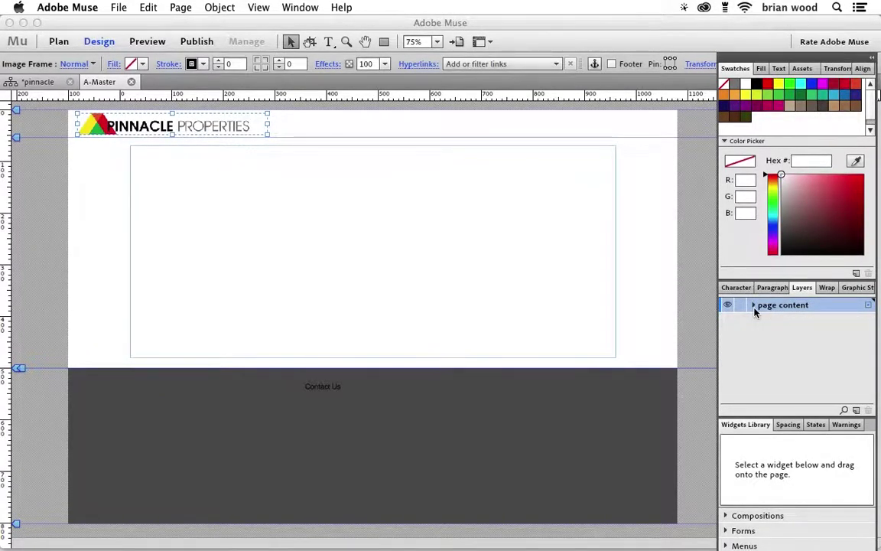
left_click(753, 306)
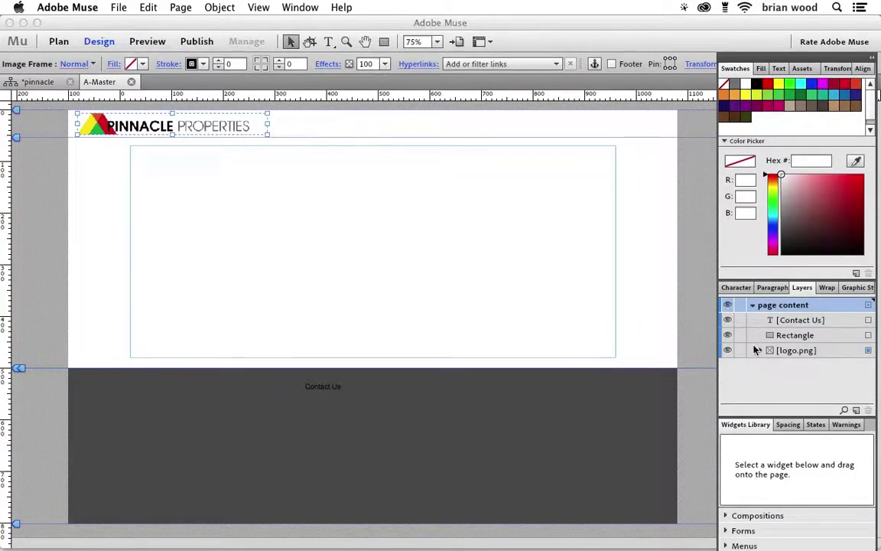
left_click(727, 336)
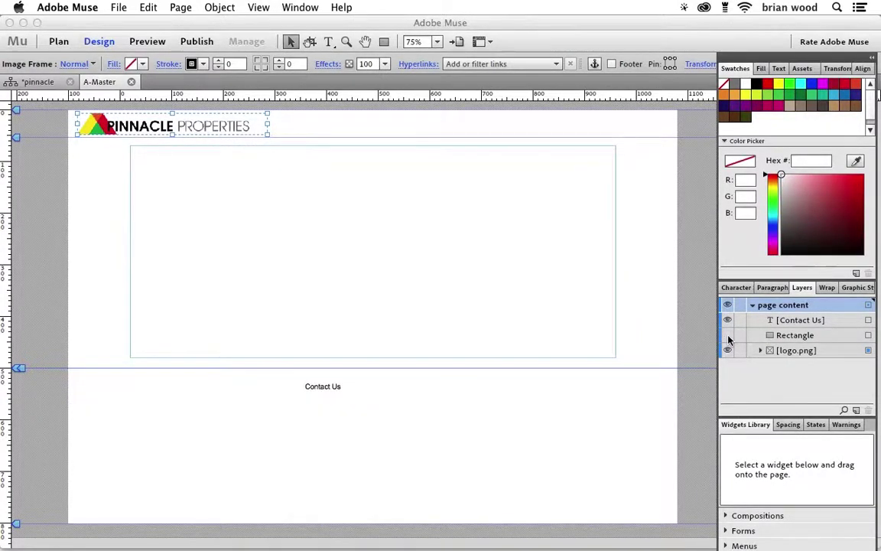
left_click(727, 336)
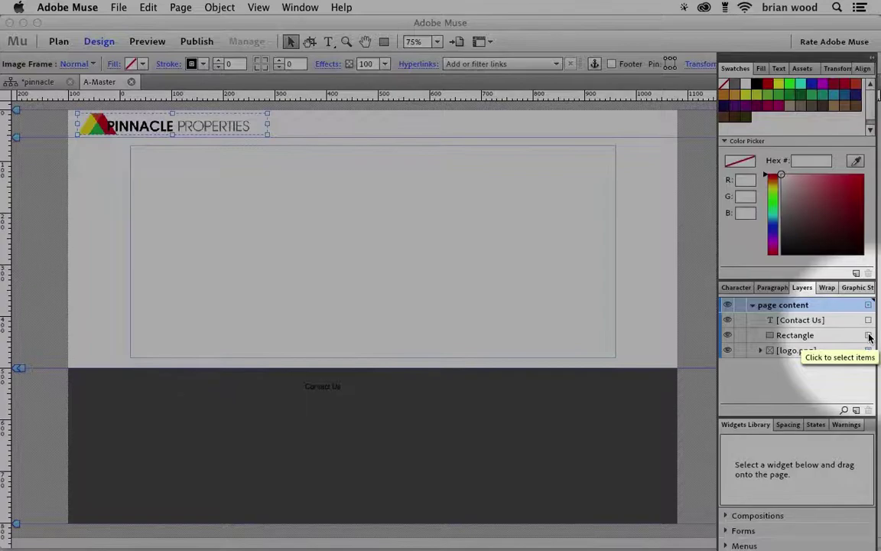
left_click(869, 337)
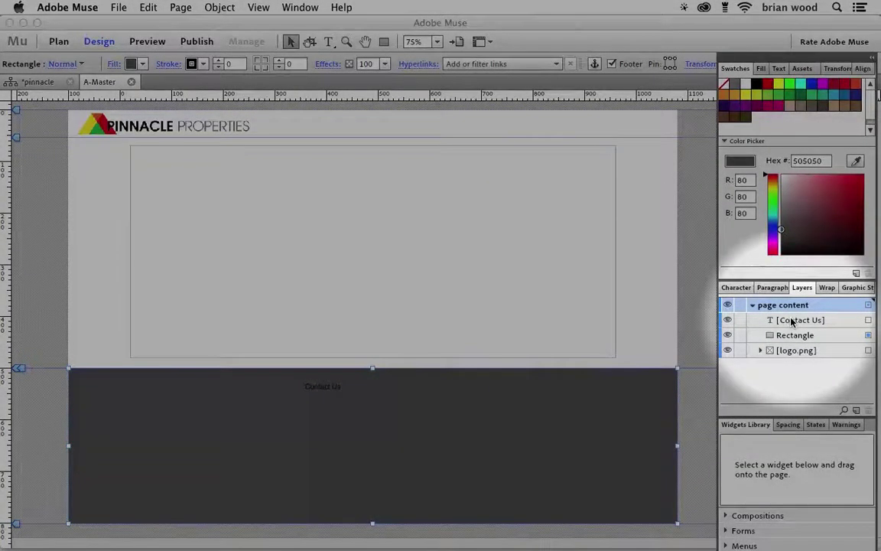
left_click_drag(791, 322, 791, 348)
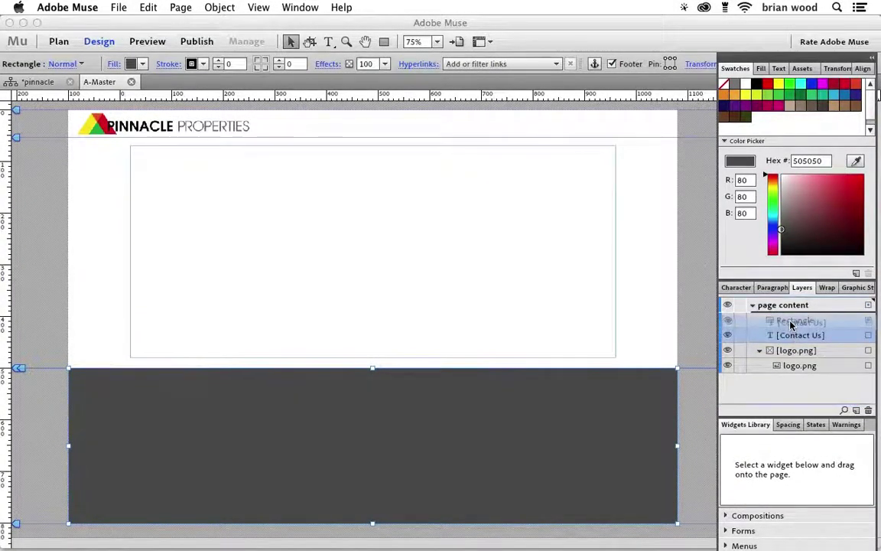
key("super+bracketleft")
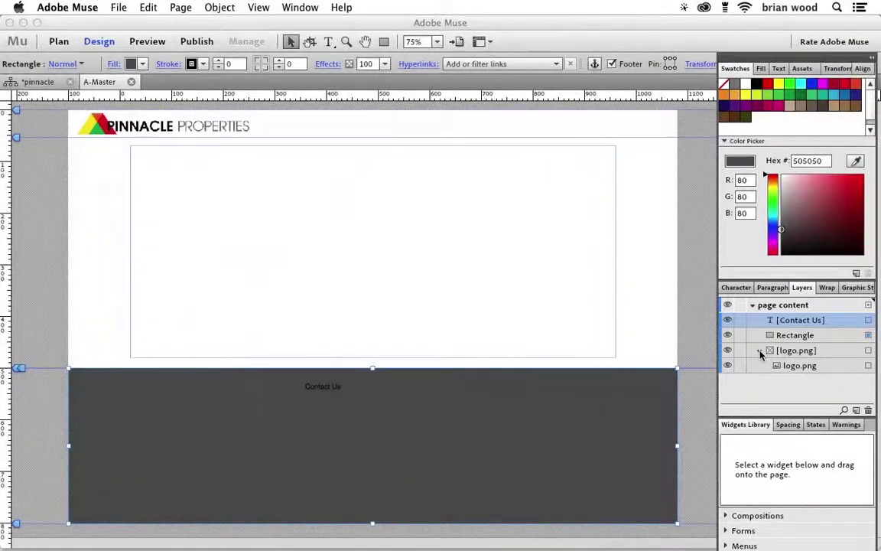
left_click(759, 351)
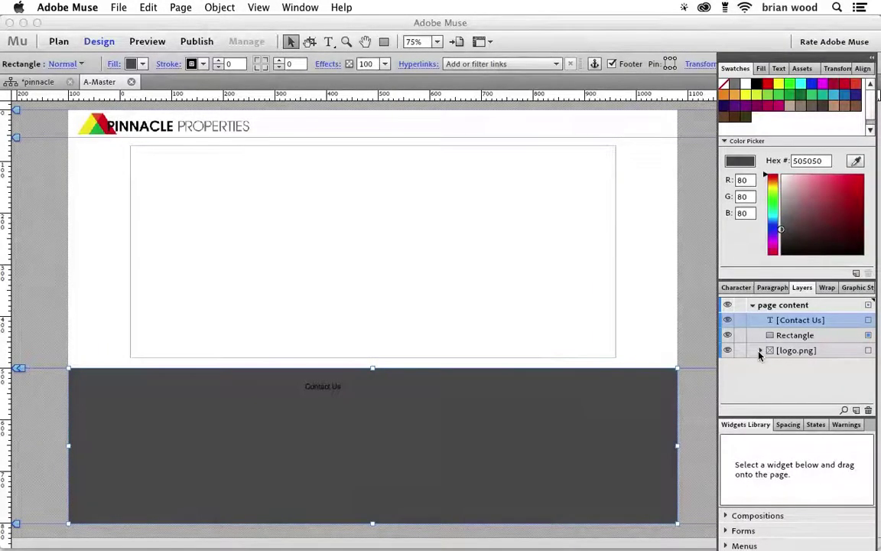
- Inspect the logo.png frame and image, then fold page content and deselect everything
left_click(759, 351)
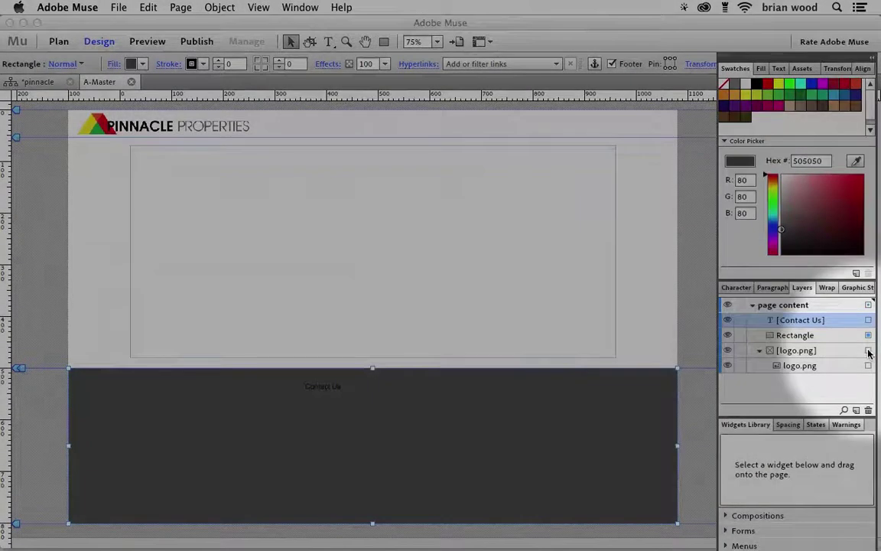
left_click(868, 351)
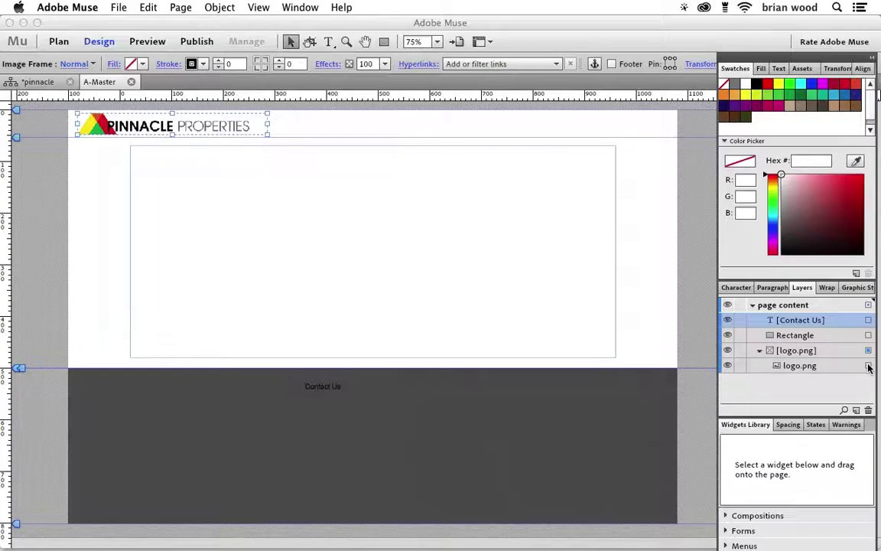
left_click(868, 366)
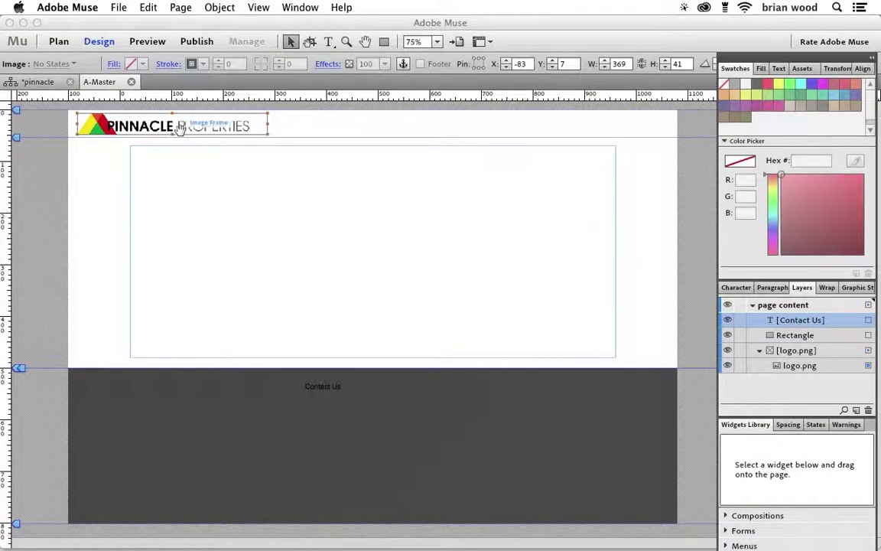
left_click(759, 350)
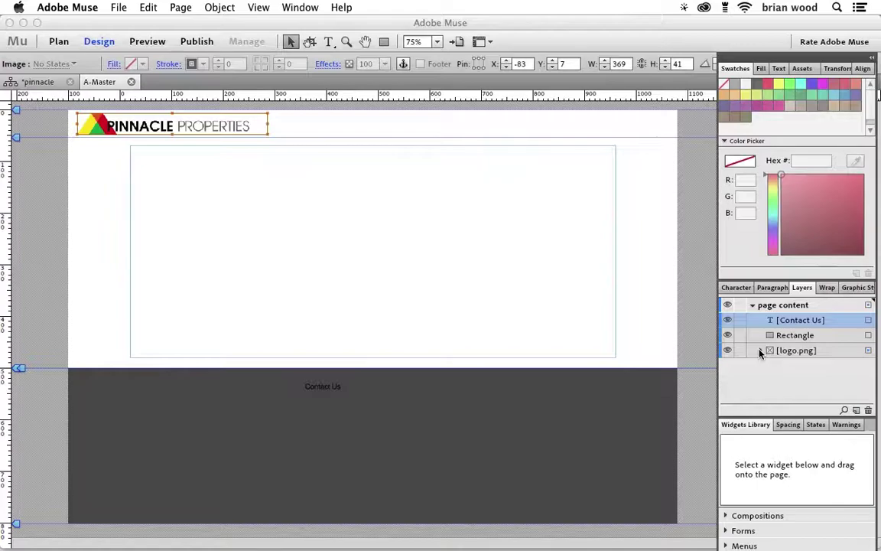
left_click(753, 305)
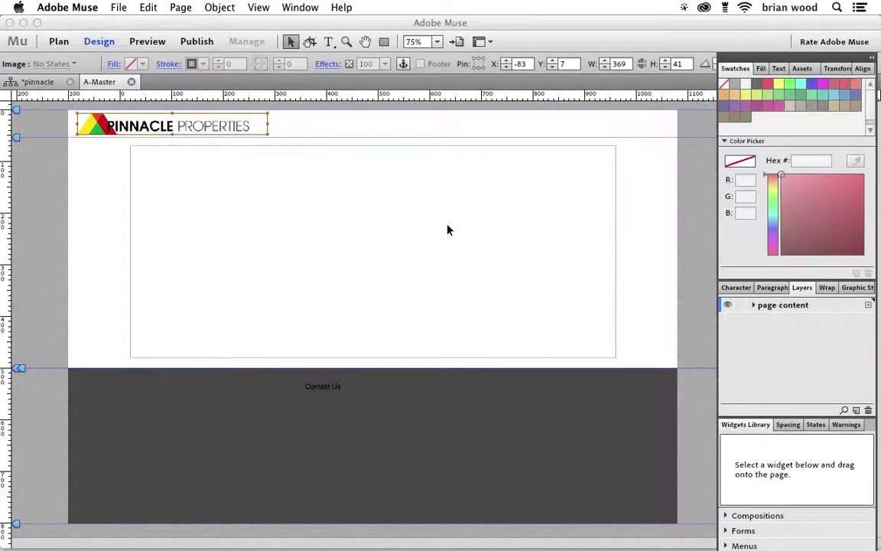
left_click(255, 222)
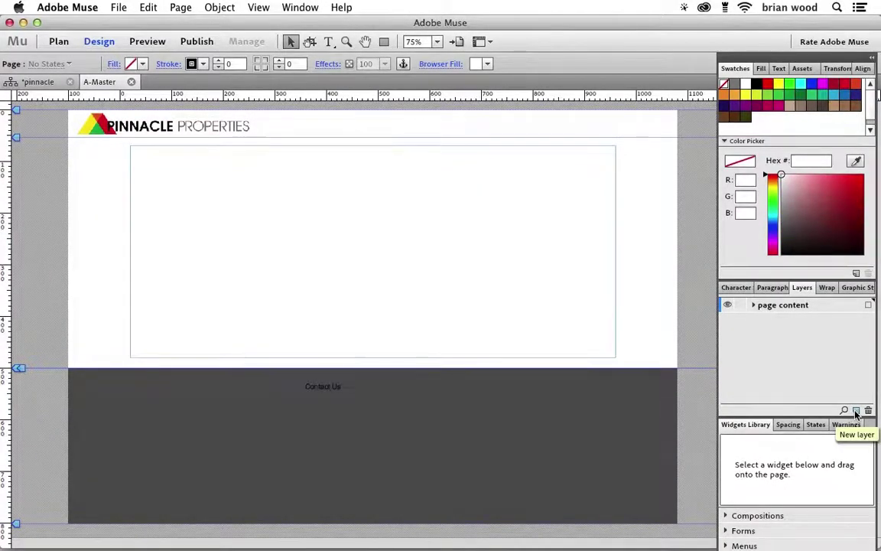
- Create a new layer above page content and name it 'masters'
left_click(856, 411)
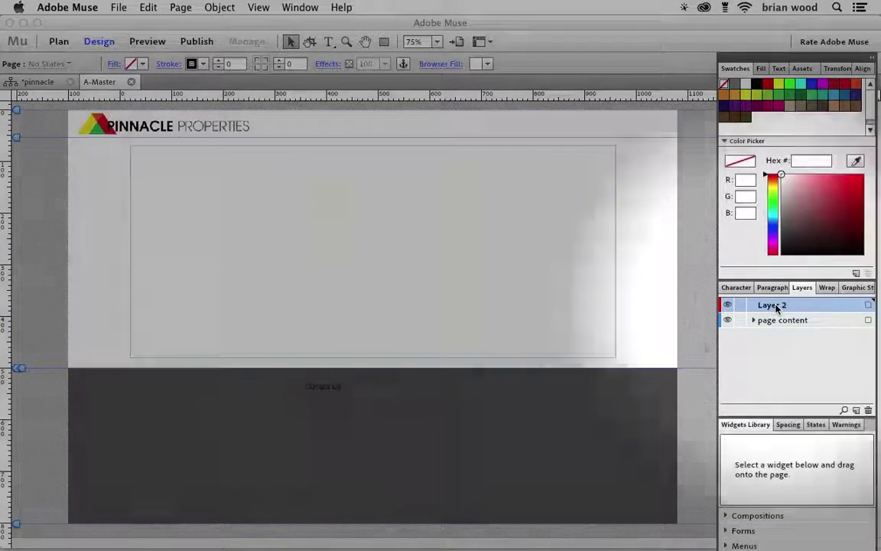
double_click(774, 305)
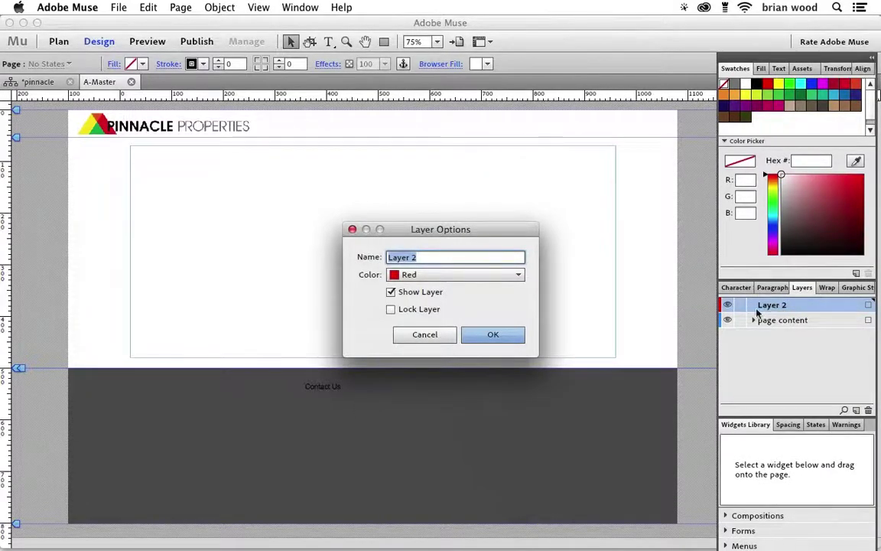
type("masters")
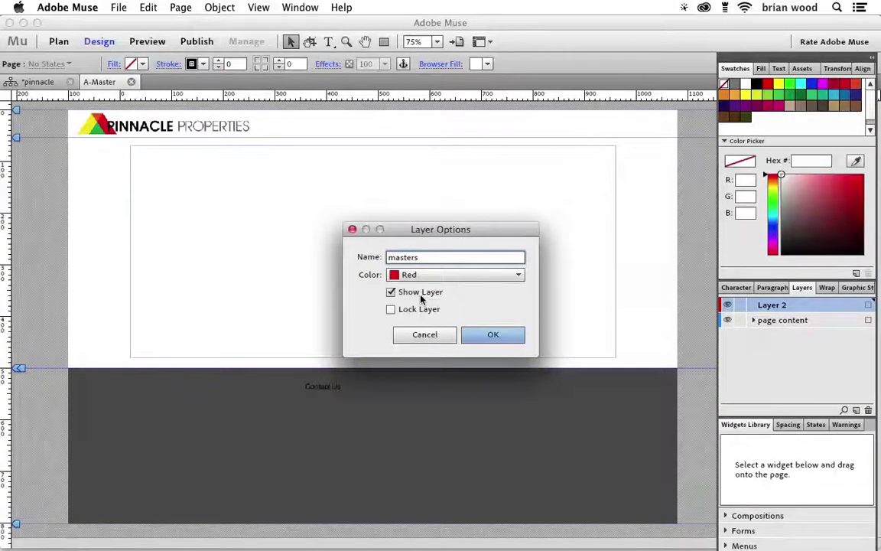
left_click(496, 342)
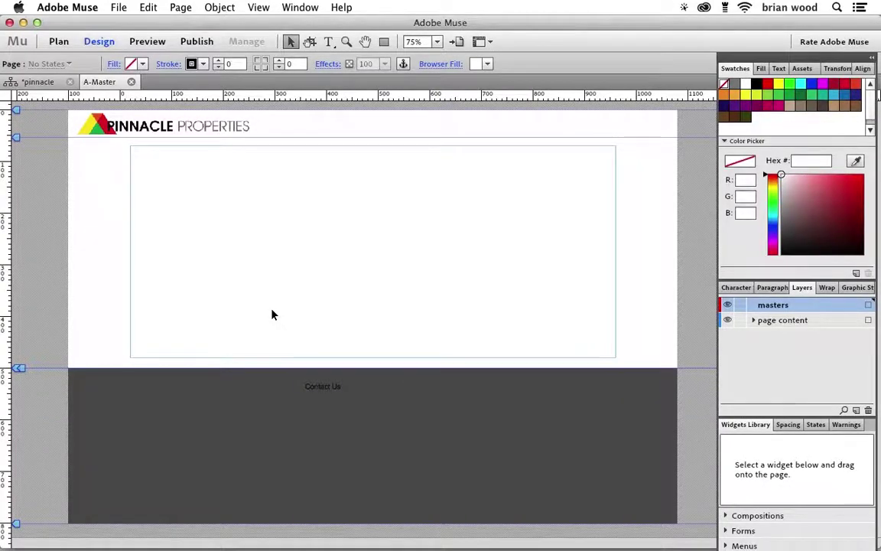
- Select the Pinnacle Properties logo frame and assign it to the masters layer
left_click(152, 129)
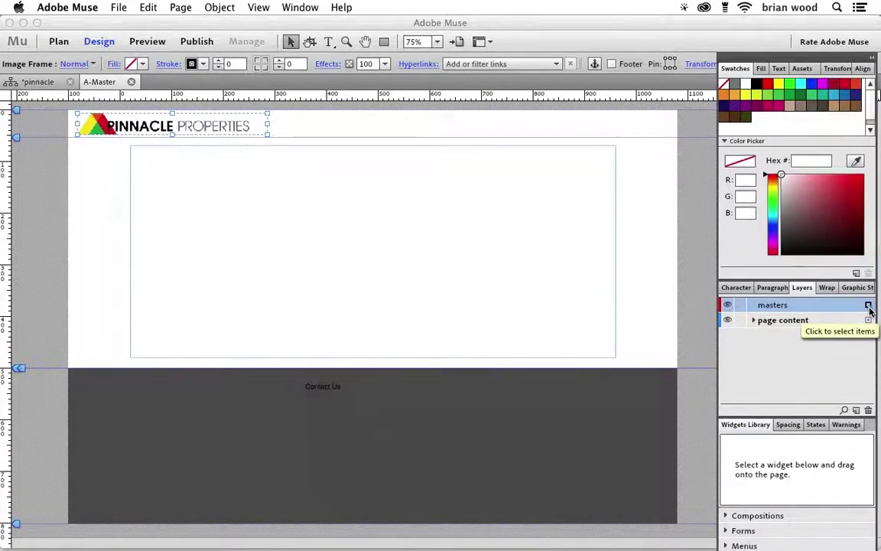
left_click(869, 305)
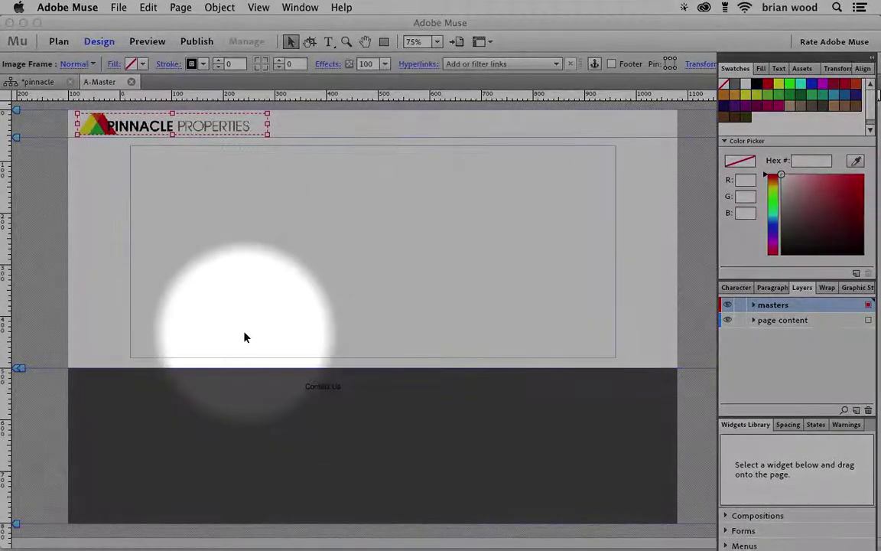
- Marquee-select the footer rectangle and Contact Us text and assign both to masters
left_click(284, 365)
left_click_drag(245, 340, 439, 428)
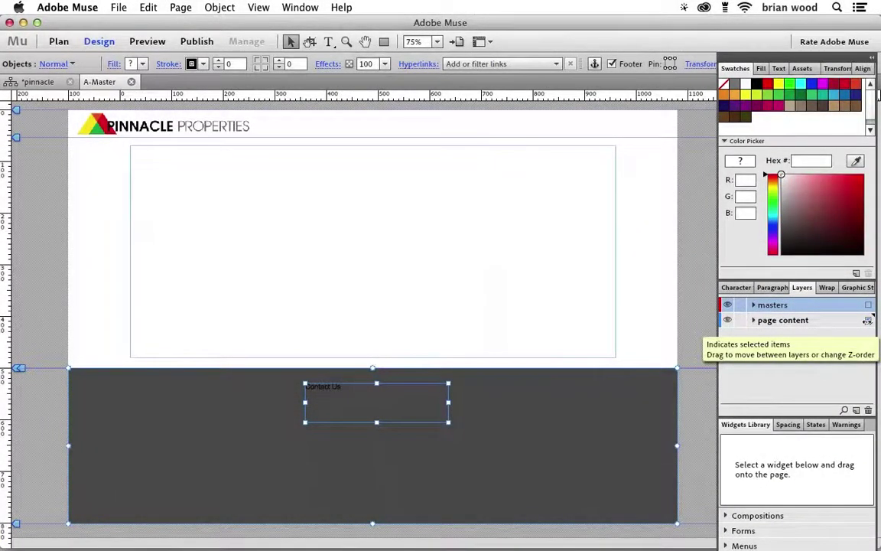
left_click(869, 308)
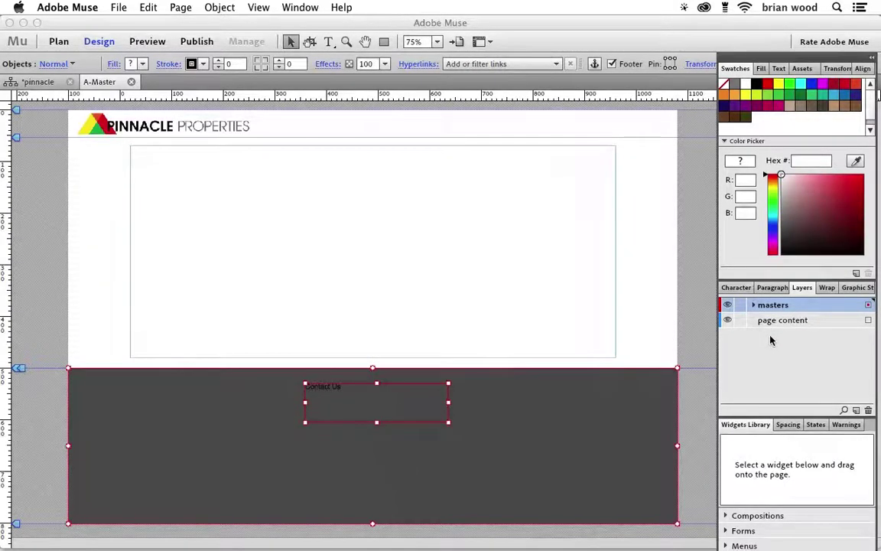
- Locate the logo in the Layers panel to expand masters, then add a new Layer 3
left_click(376, 295)
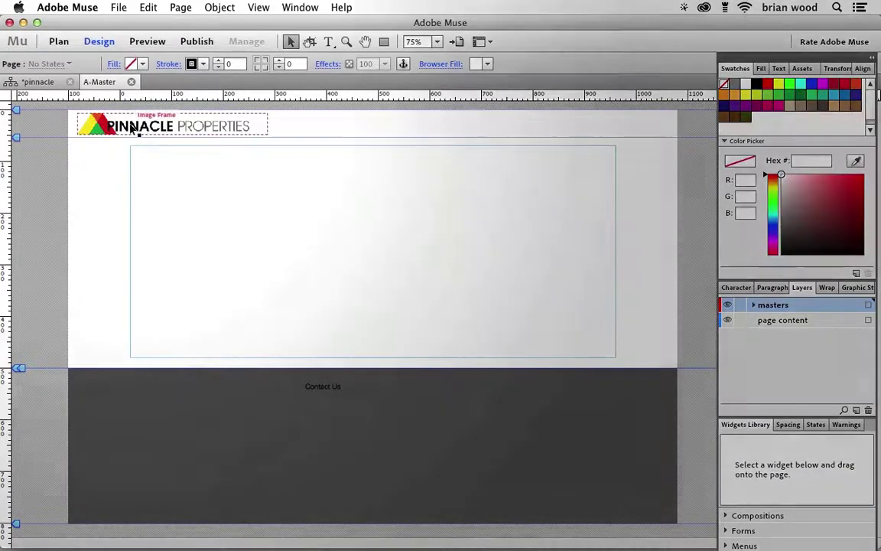
left_click(132, 129)
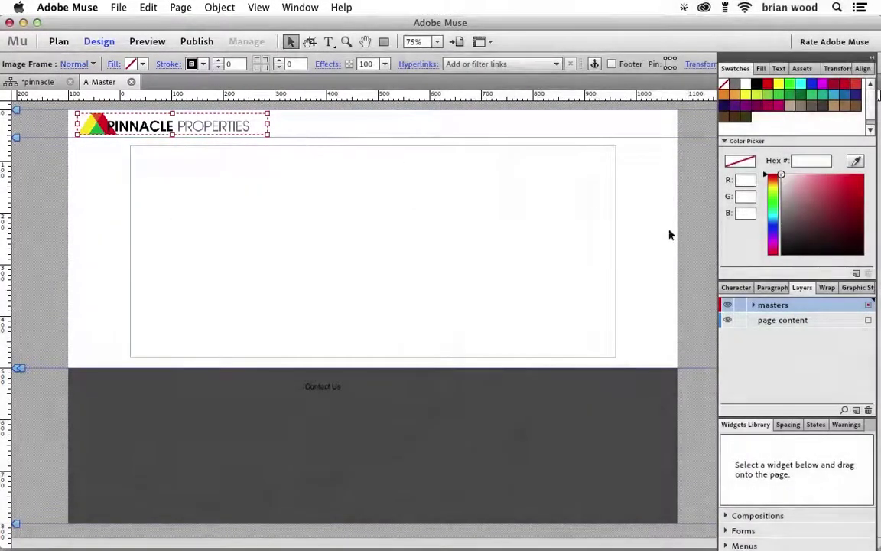
left_click(779, 310)
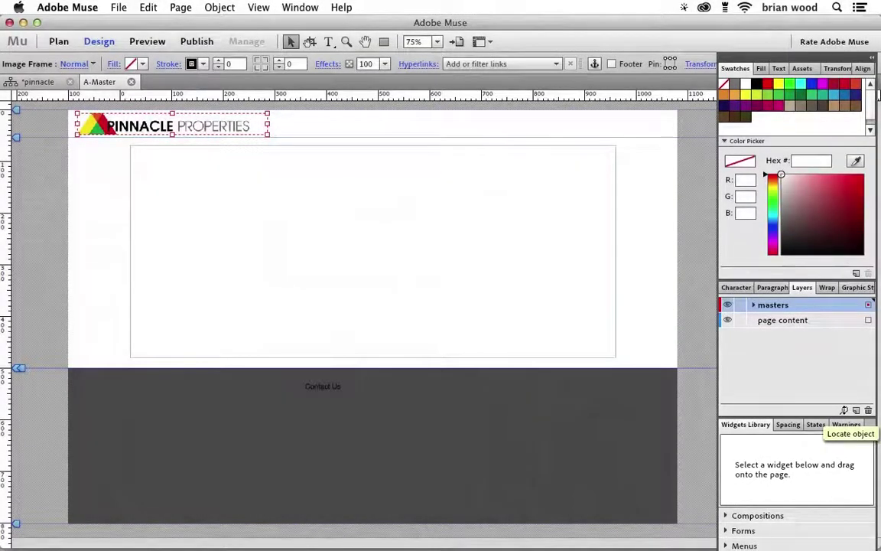
left_click(843, 410)
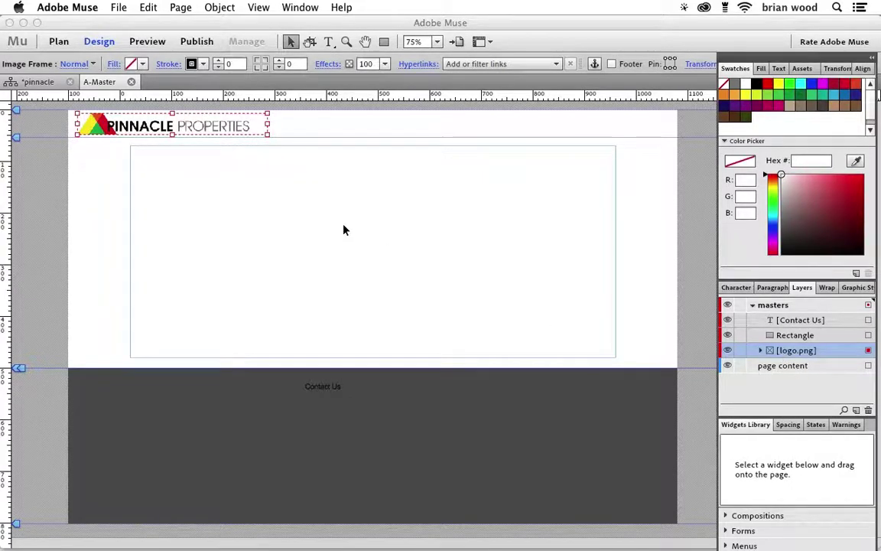
left_click(262, 189)
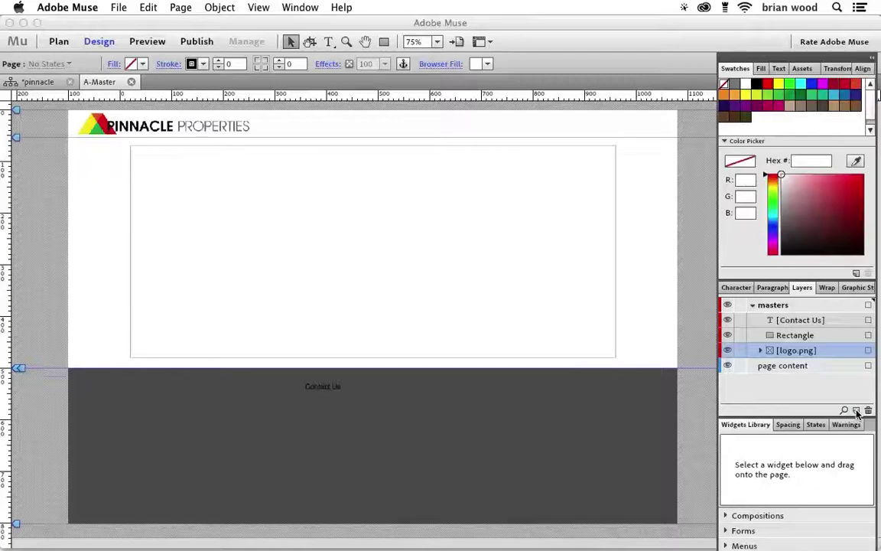
left_click(857, 411, "alt")
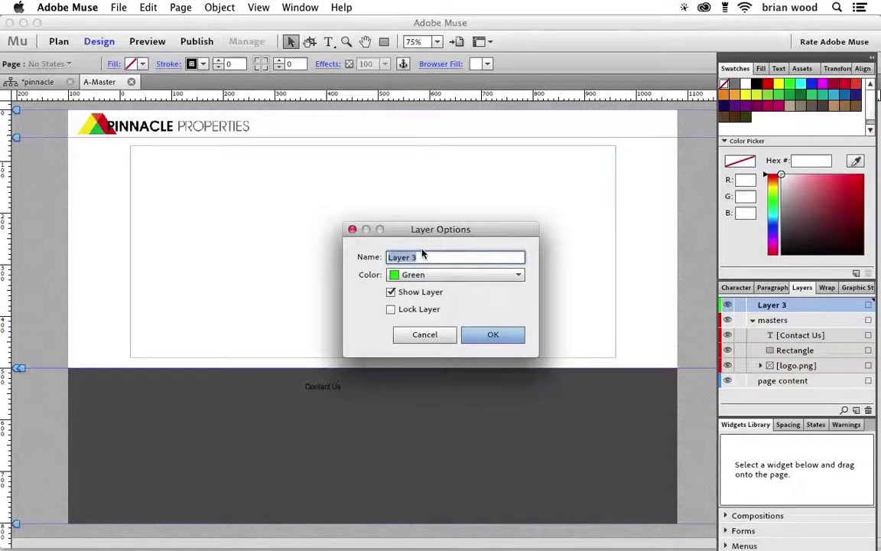
left_click(425, 334)
key("Tab")
key("Tab")
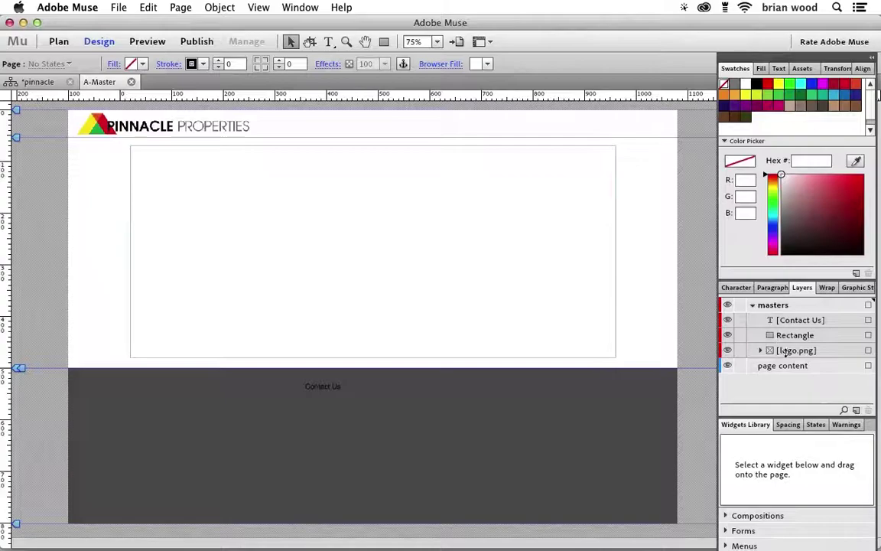
double_click(768, 306)
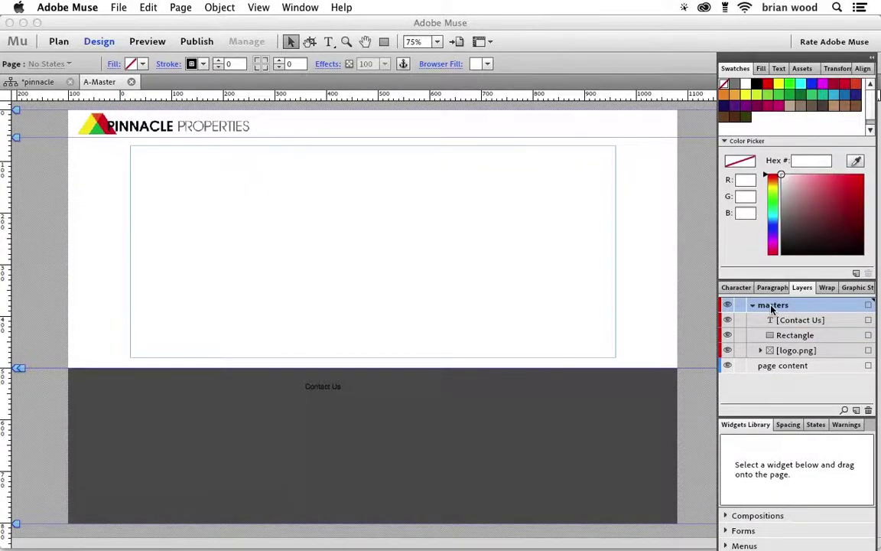
left_click(772, 305)
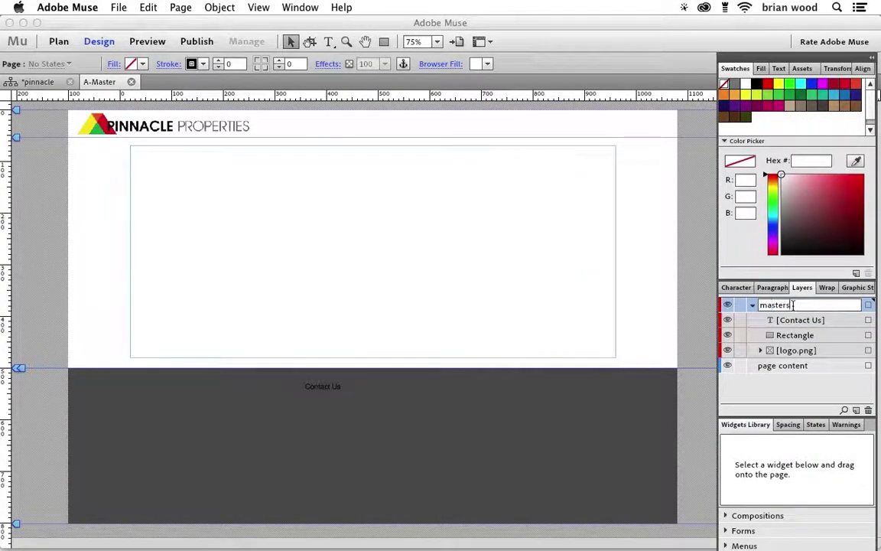
double_click(772, 306)
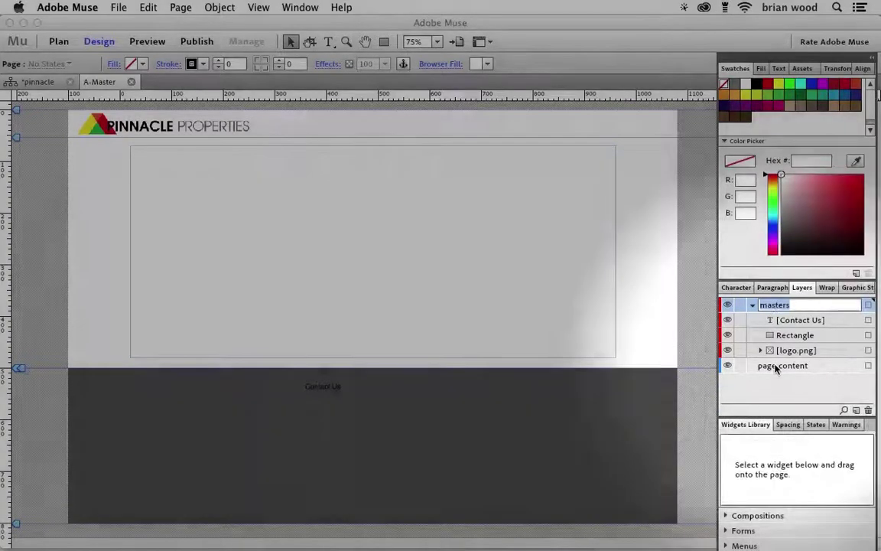
left_click(782, 366)
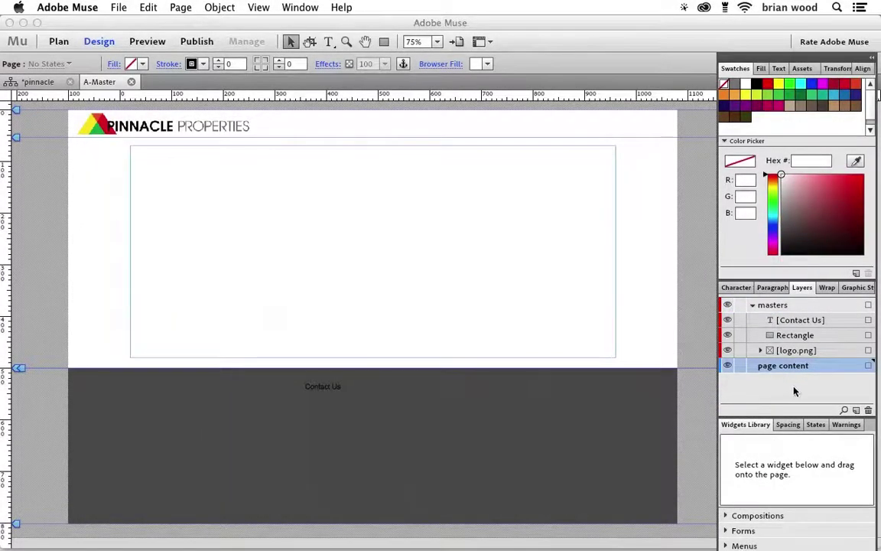
double_click(771, 367)
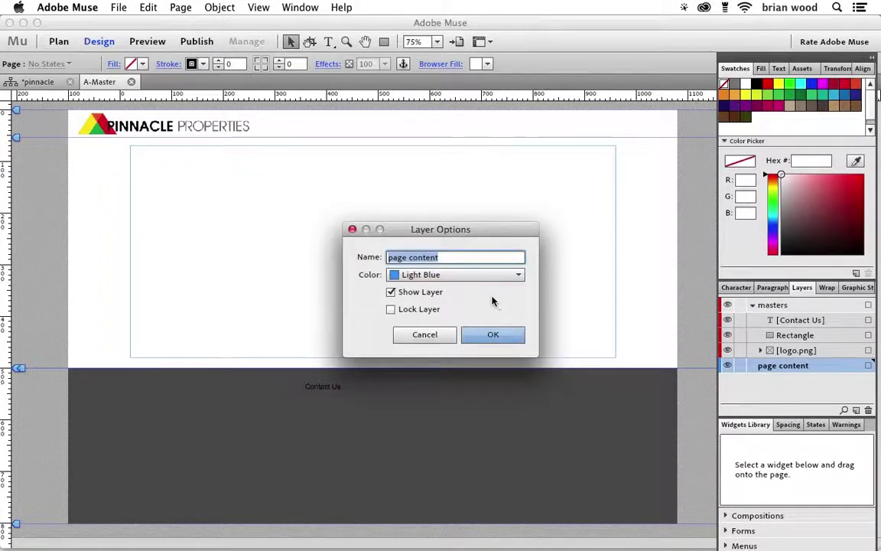
left_click(424, 336)
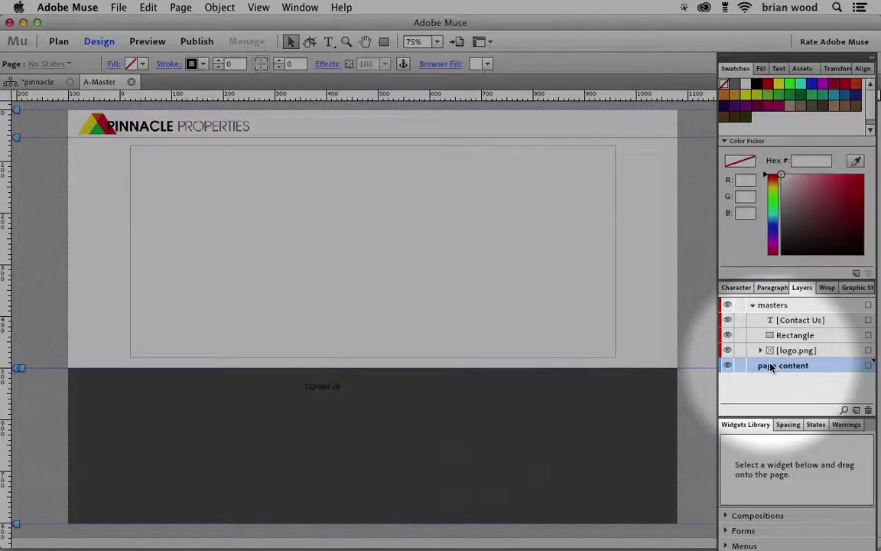
right_click(769, 368)
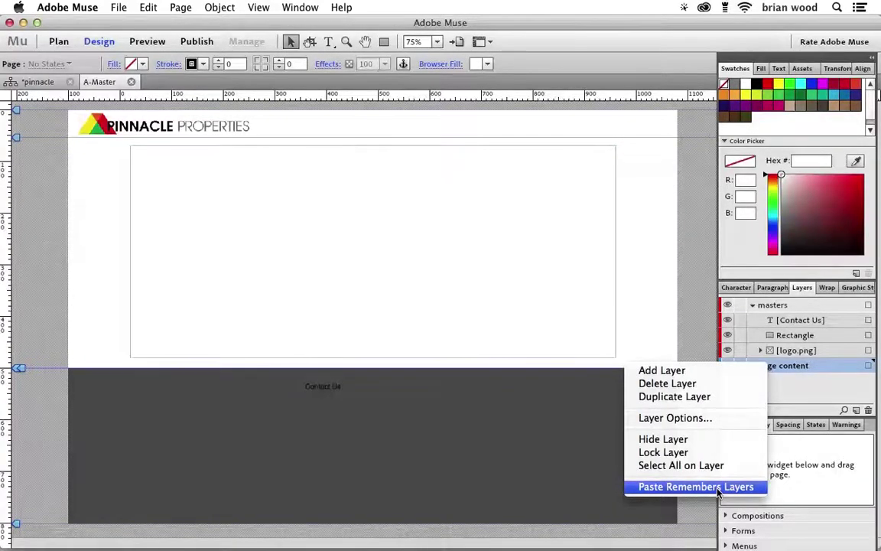
left_click(362, 301)
left_click_drag(301, 320, 445, 436)
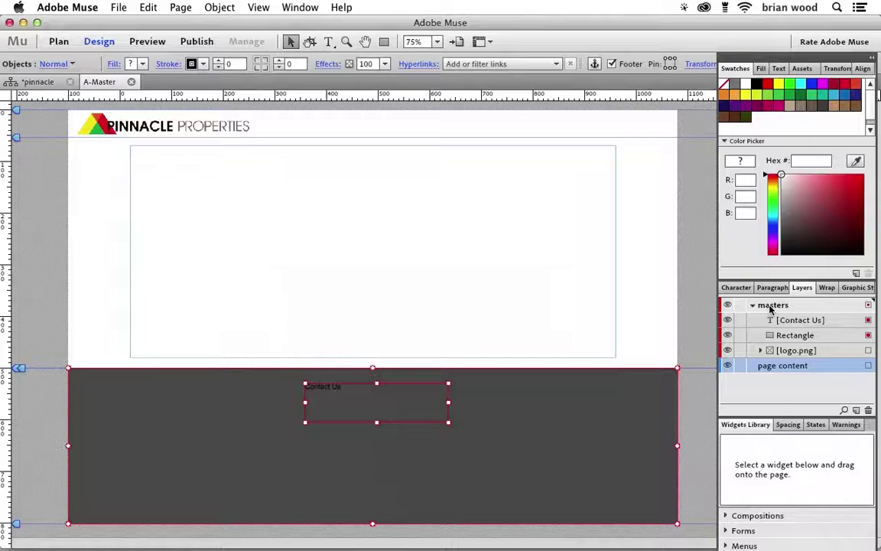
right_click(770, 307)
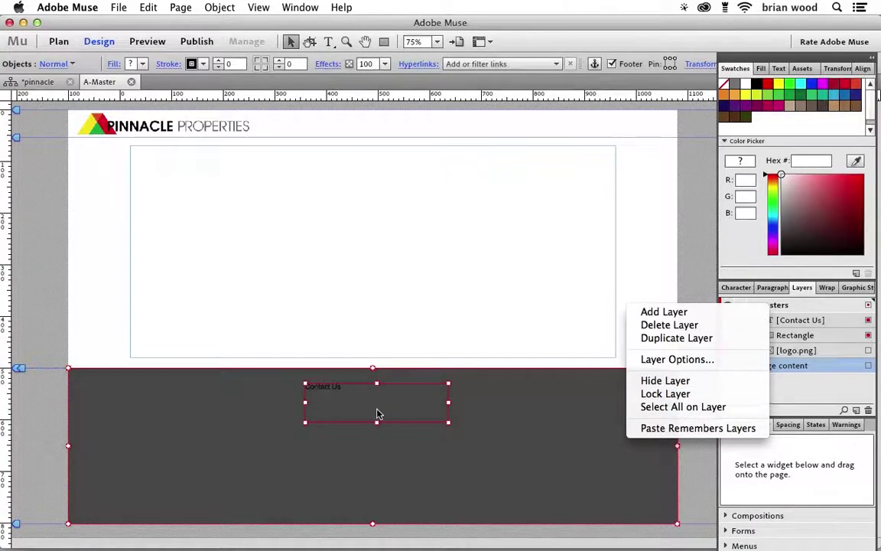
left_click(363, 367)
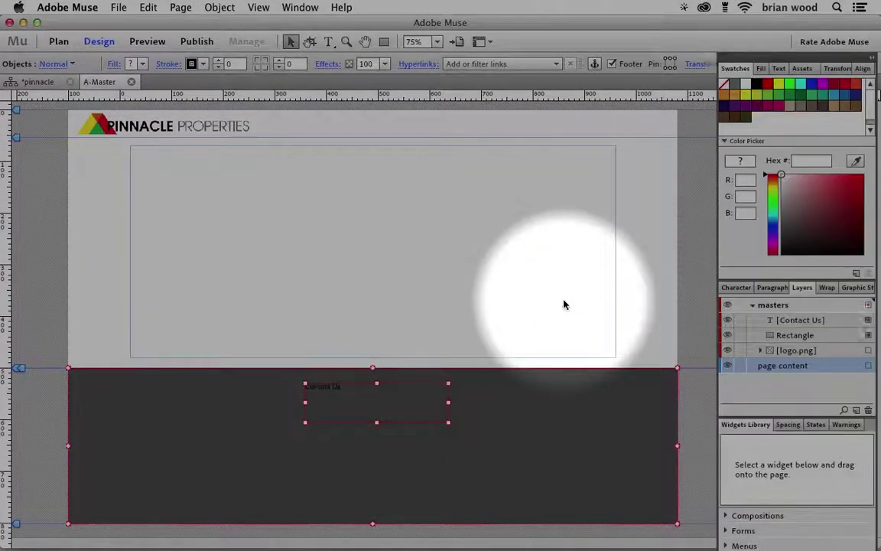
- Deselect the footer, collapse the masters layer, and save the site with File > Save Site
left_click(564, 305)
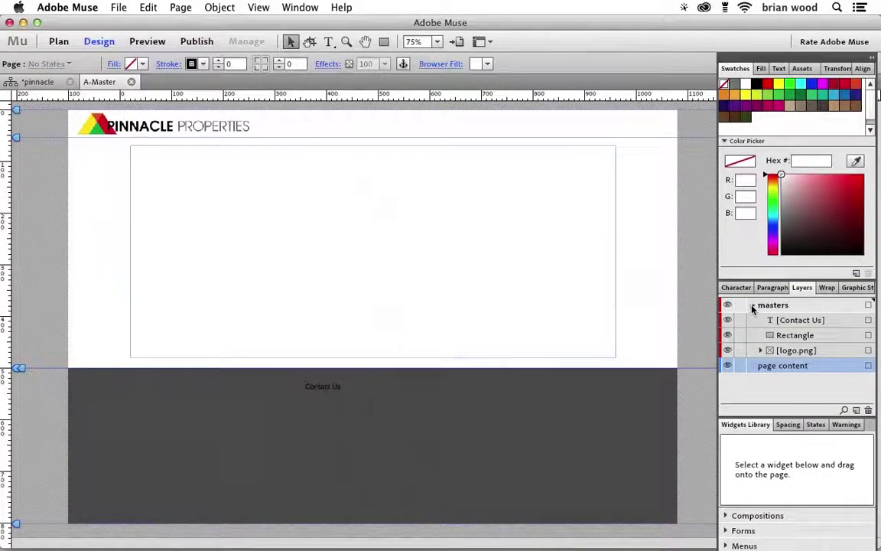
left_click(752, 305)
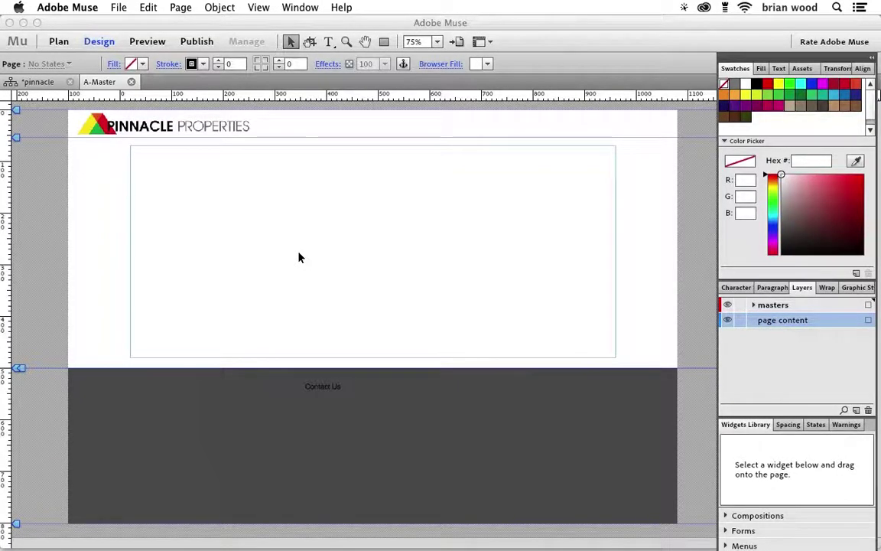
left_click(118, 7)
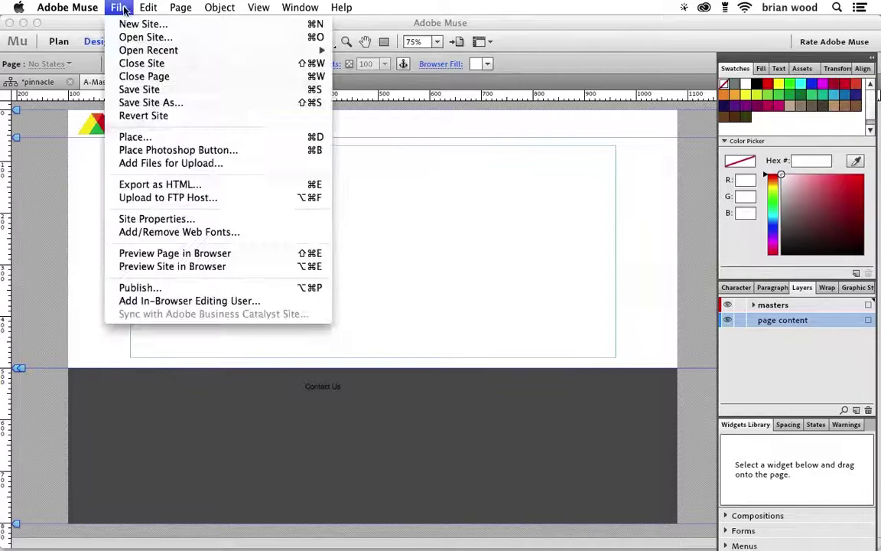
left_click(145, 91)
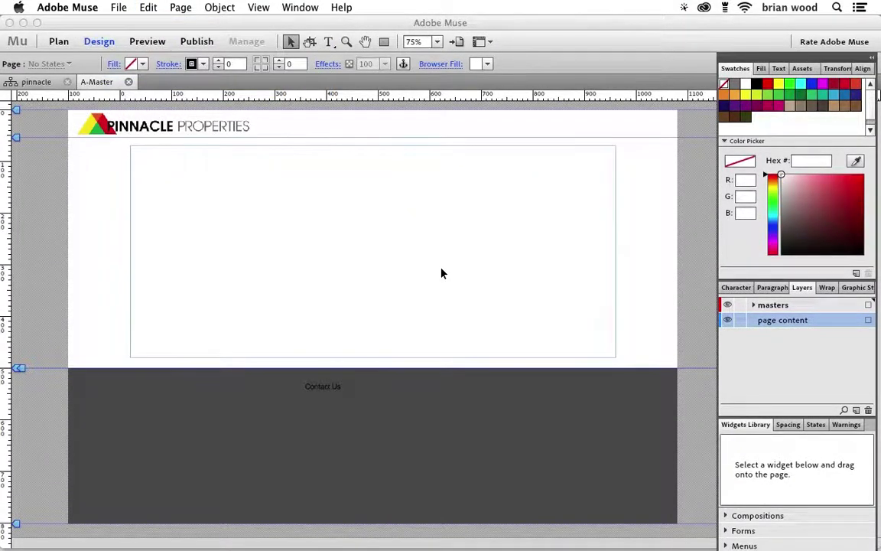